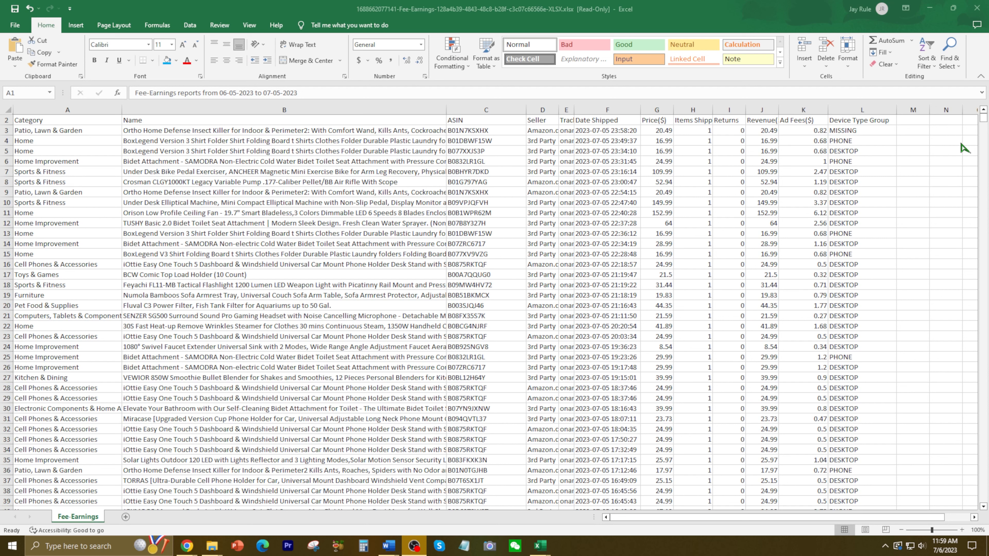
# Freeze the header row (row 2) as the top row of the Fee-Earnings sheet.
pyautogui.moveTo(984, 119); pyautogui.dragTo(984, 526)
pyautogui.scroll(-2, 350, 375)
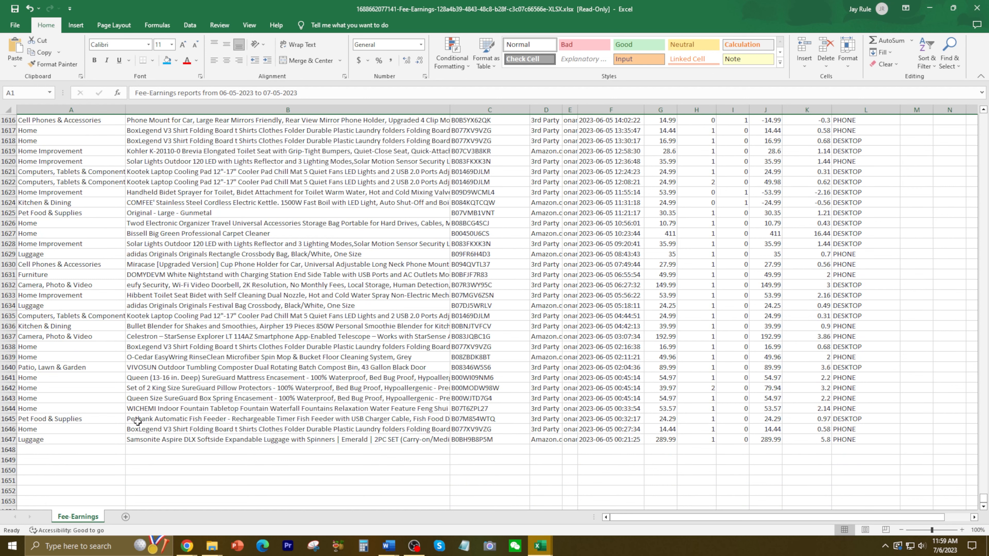
pyautogui.moveTo(984, 501); pyautogui.dragTo(984, 118)
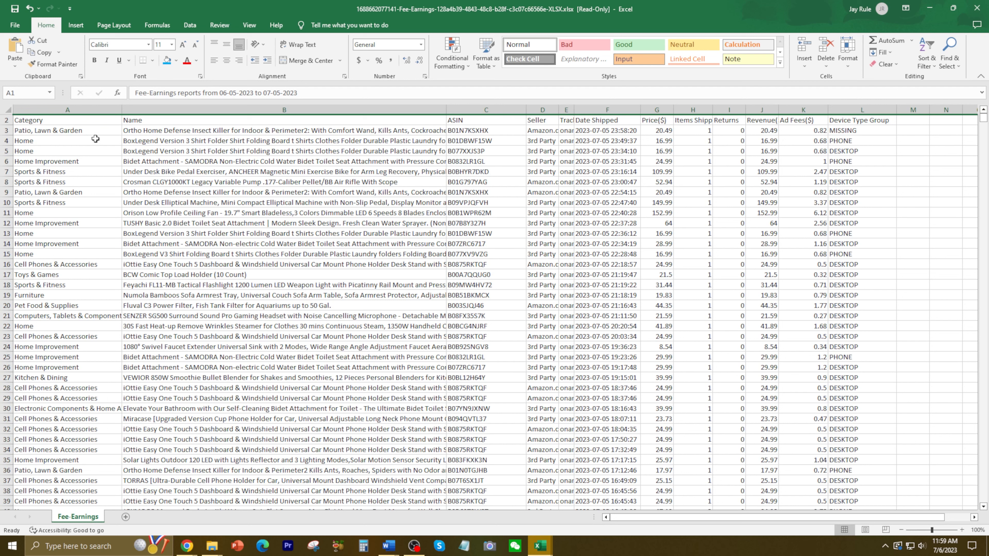
pyautogui.moveTo(67, 120); pyautogui.dragTo(876, 120)
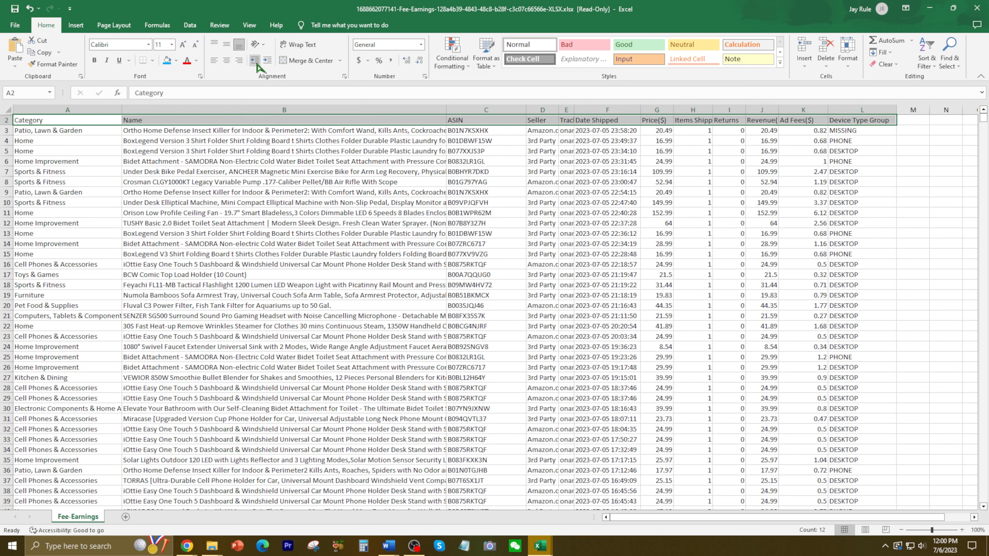
pyautogui.click(249, 26)
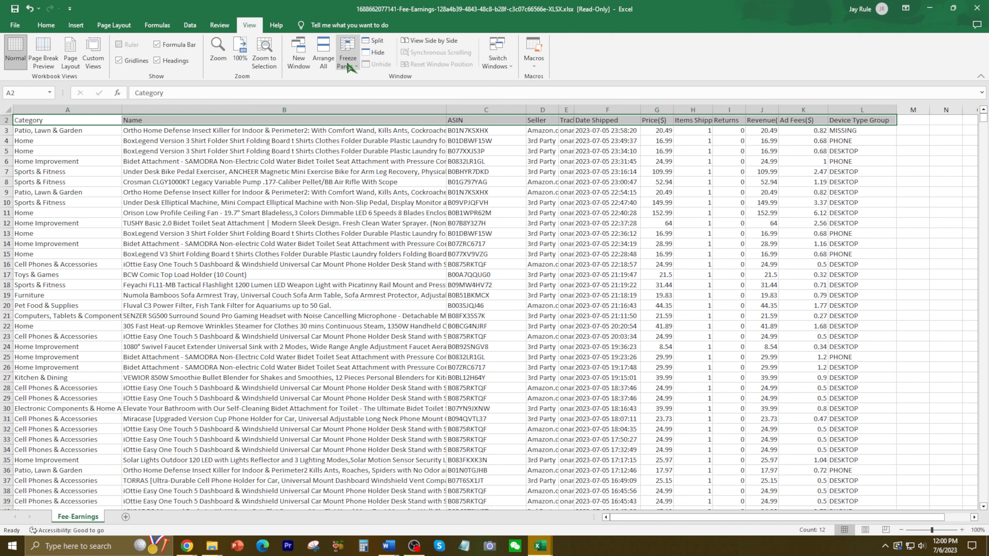
pyautogui.click(356, 67)
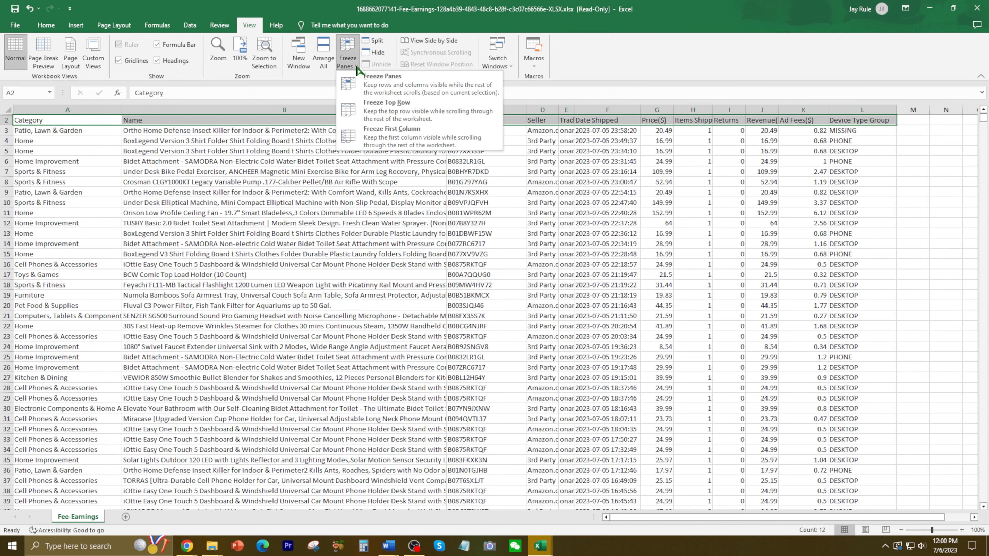
pyautogui.click(394, 109)
pyautogui.scroll(-1, 308, 187)
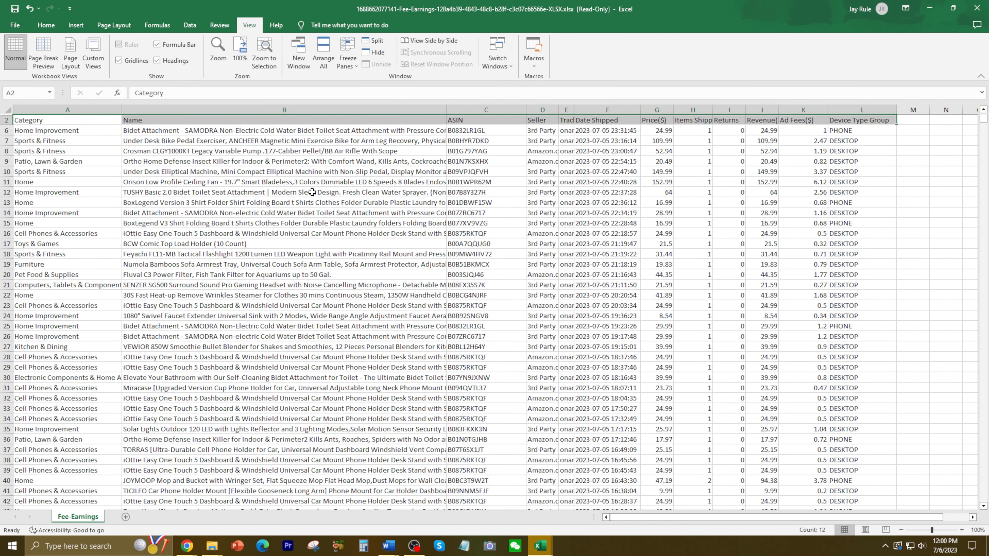
pyautogui.scroll(1, 312, 193)
pyautogui.click(291, 172)
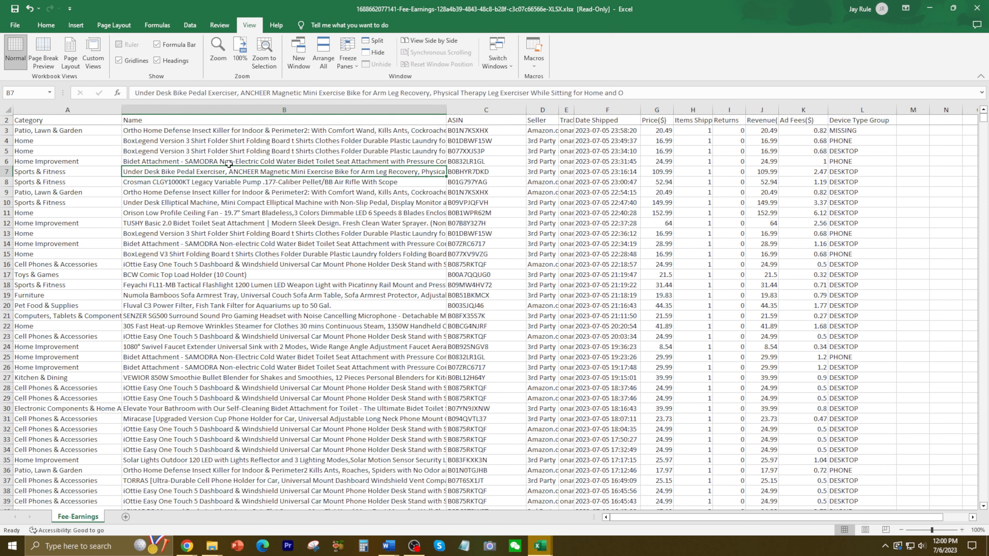
# Format the header cells from Category to Device Type Group with a light blue fill and bold text.
pyautogui.moveTo(89, 122); pyautogui.dragTo(845, 119)
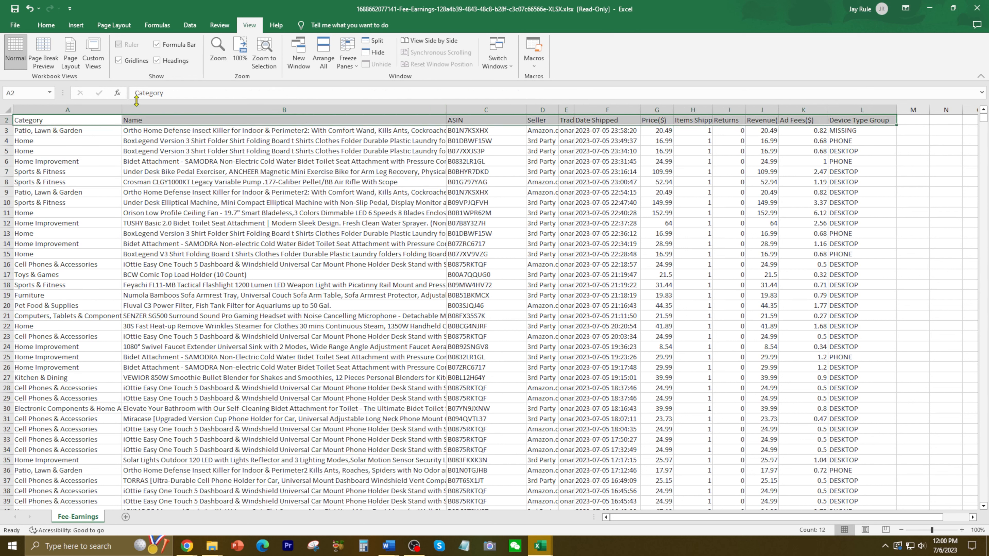
pyautogui.click(46, 27)
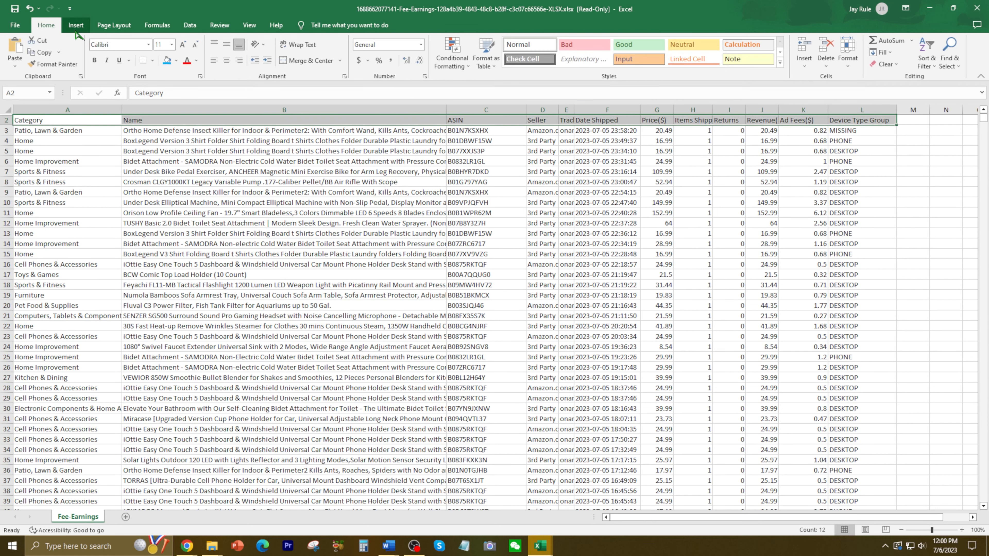
pyautogui.click(167, 60)
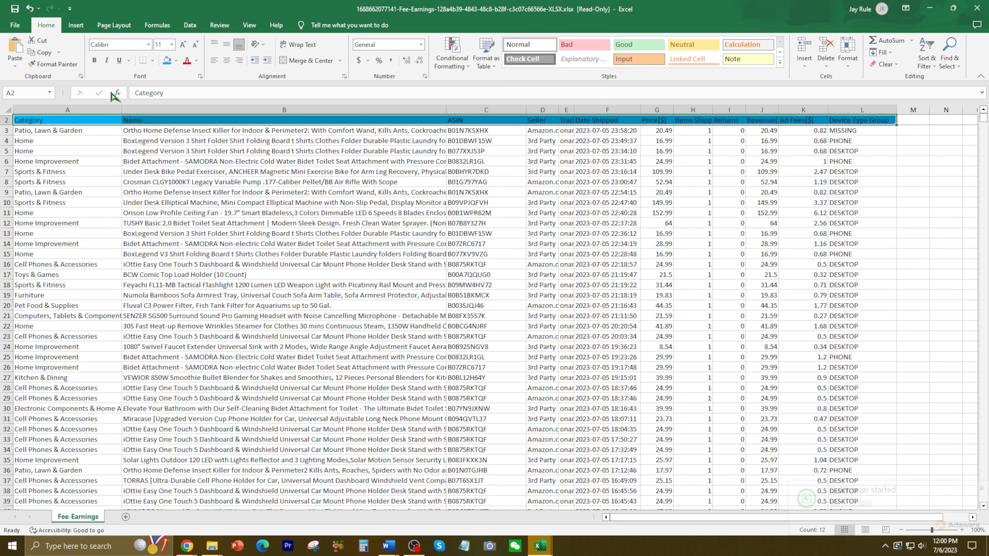
pyautogui.click(101, 60)
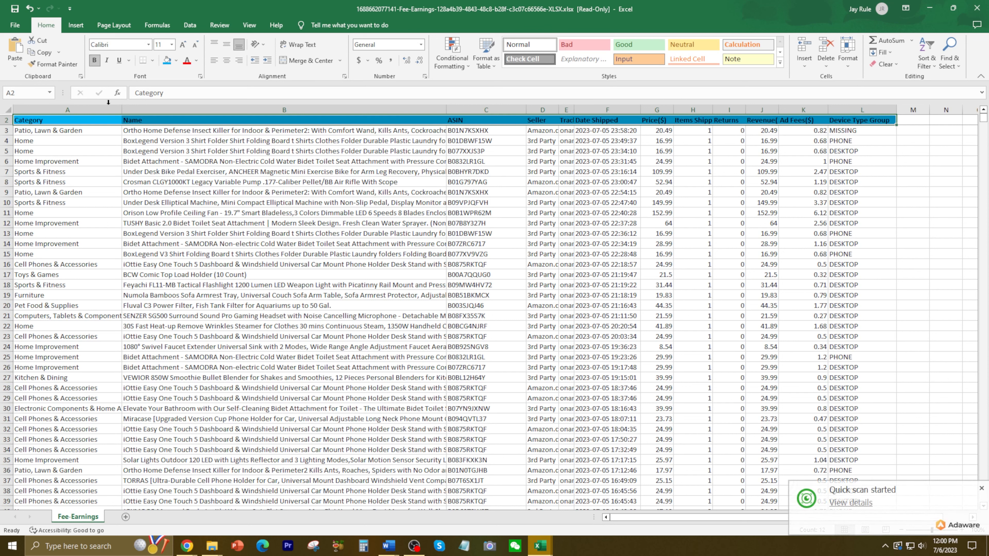
pyautogui.click(336, 202)
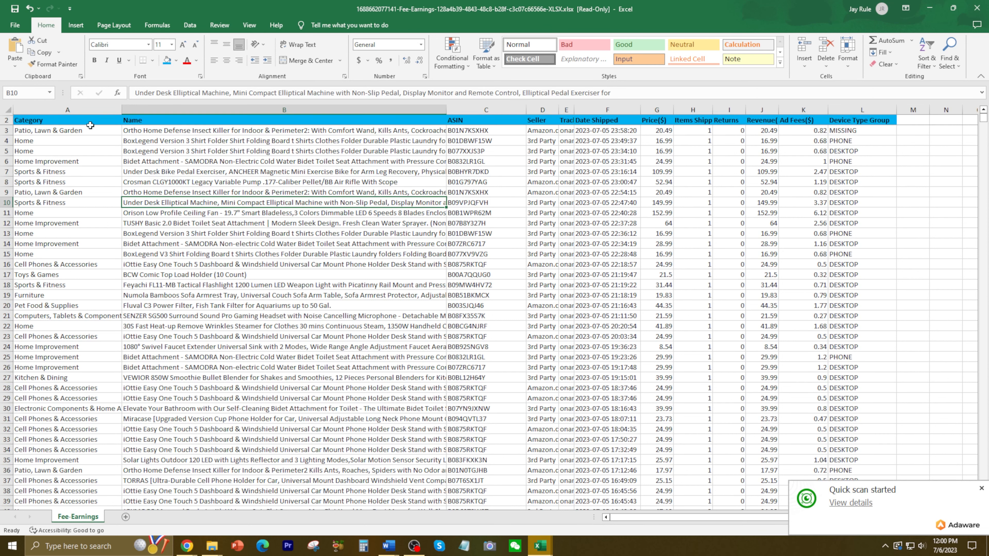
# Add filters to all the column headers in row 2, from Category to Device Type Group.
pyautogui.click(65, 119)
pyautogui.click(158, 25)
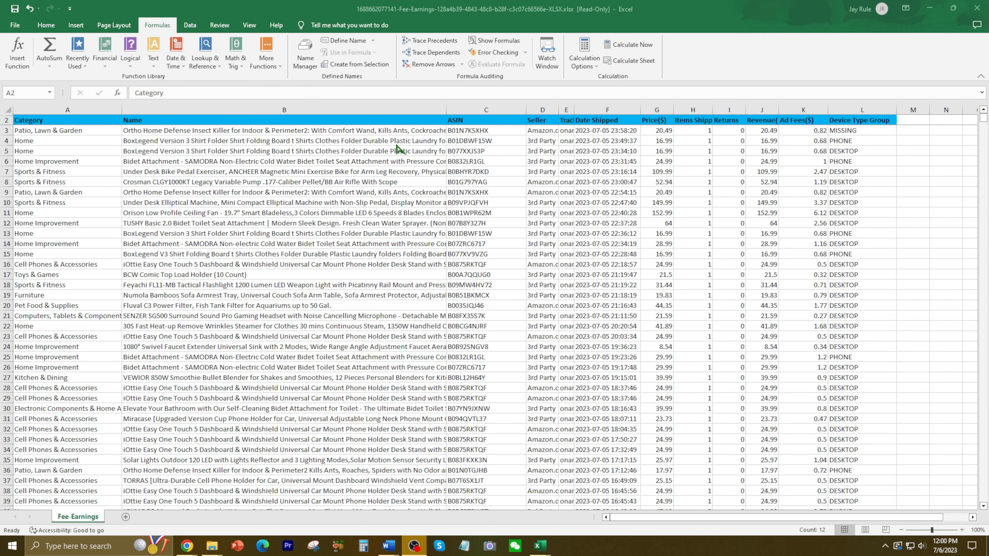
pyautogui.click(190, 25)
pyautogui.click(337, 65)
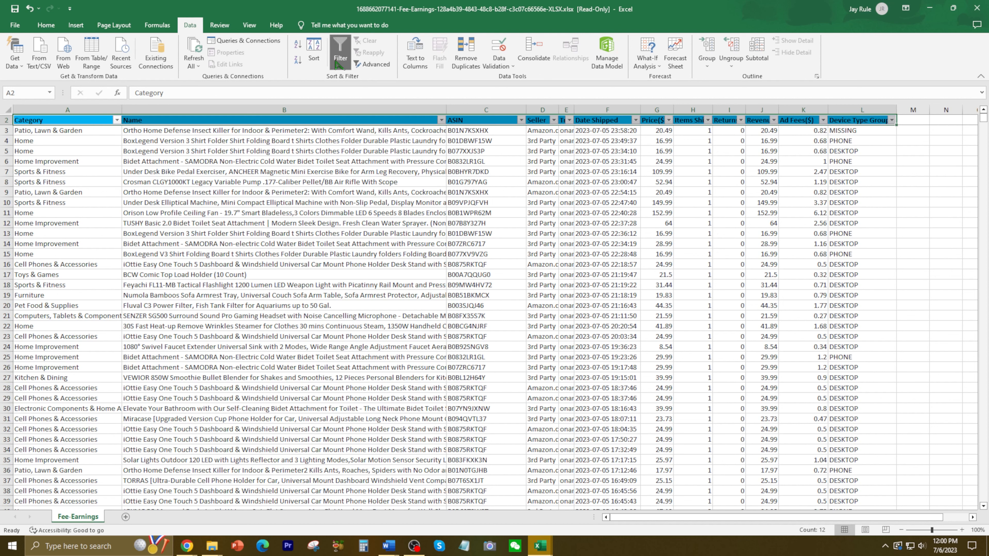
pyautogui.click(475, 203)
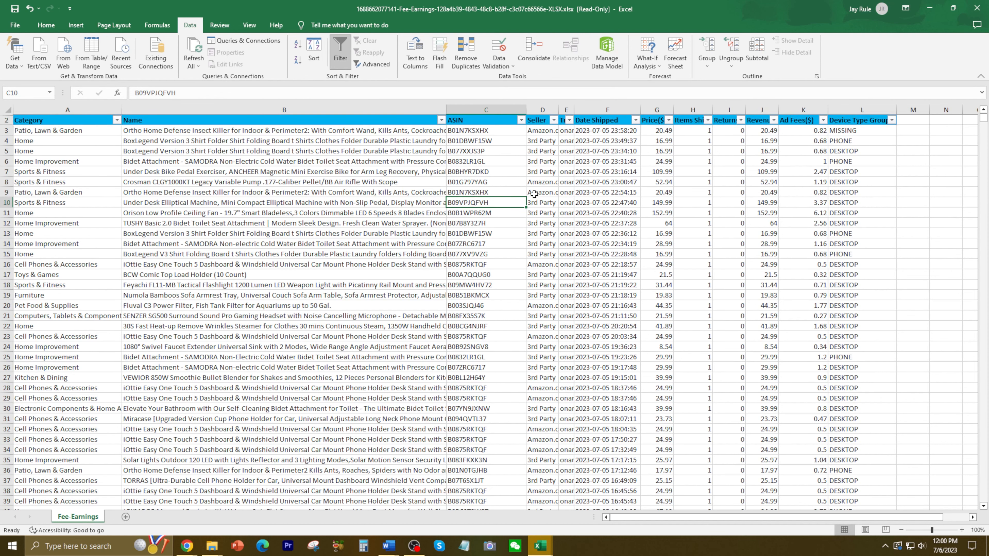
pyautogui.scroll(-5, 561, 197)
pyautogui.scroll(5, 553, 215)
# Apply All Borders to the whole data table, from the header row down to row 1647.
pyautogui.moveTo(65, 122); pyautogui.dragTo(873, 141)
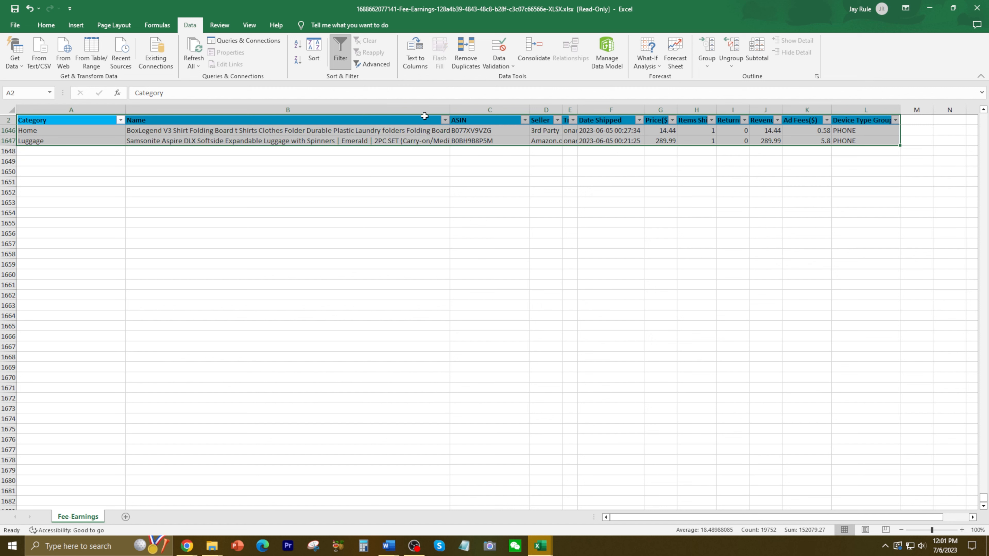
pyautogui.click(56, 25)
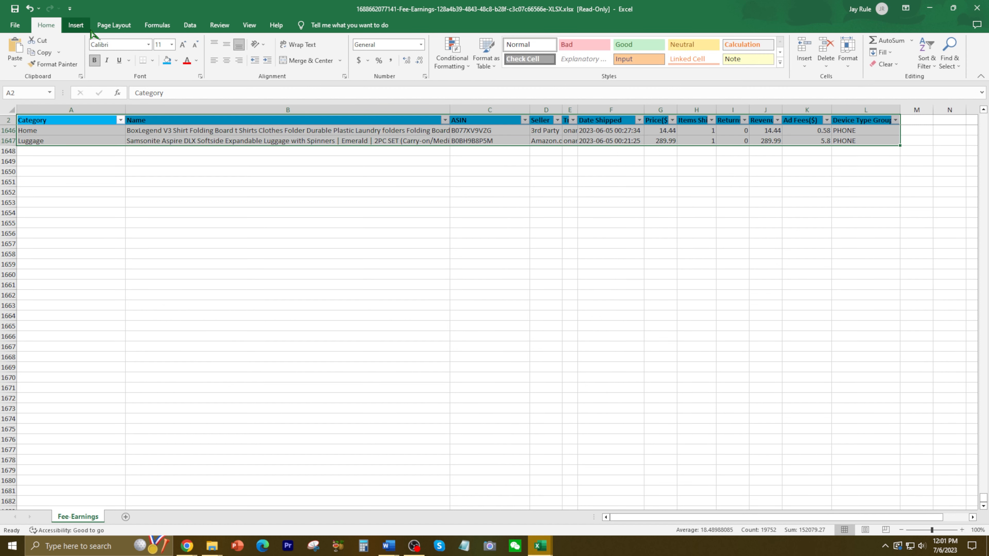
pyautogui.click(152, 61)
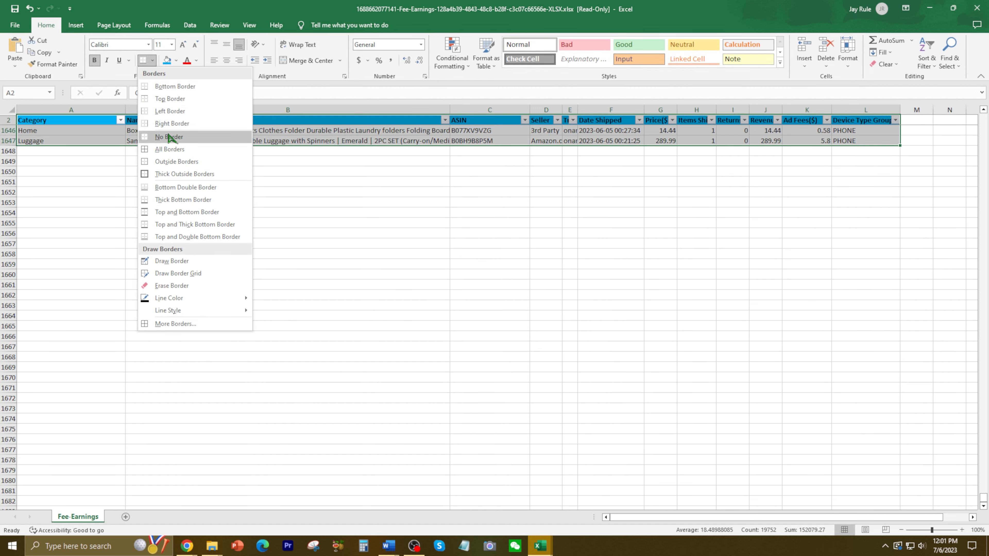
pyautogui.click(171, 150)
pyautogui.click(611, 347)
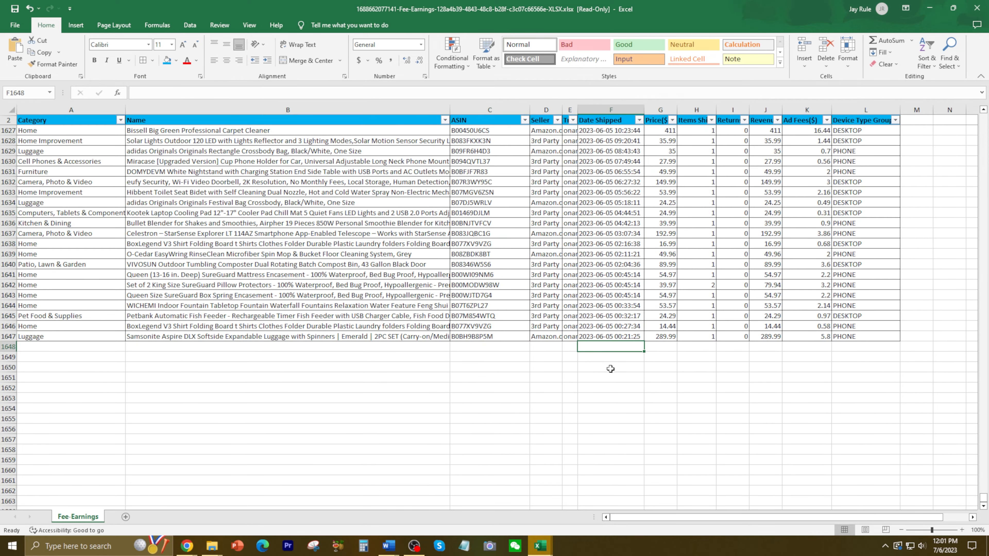
# Filter the Name column to the products matching "ortho".
pyautogui.scroll(20, 610, 351)
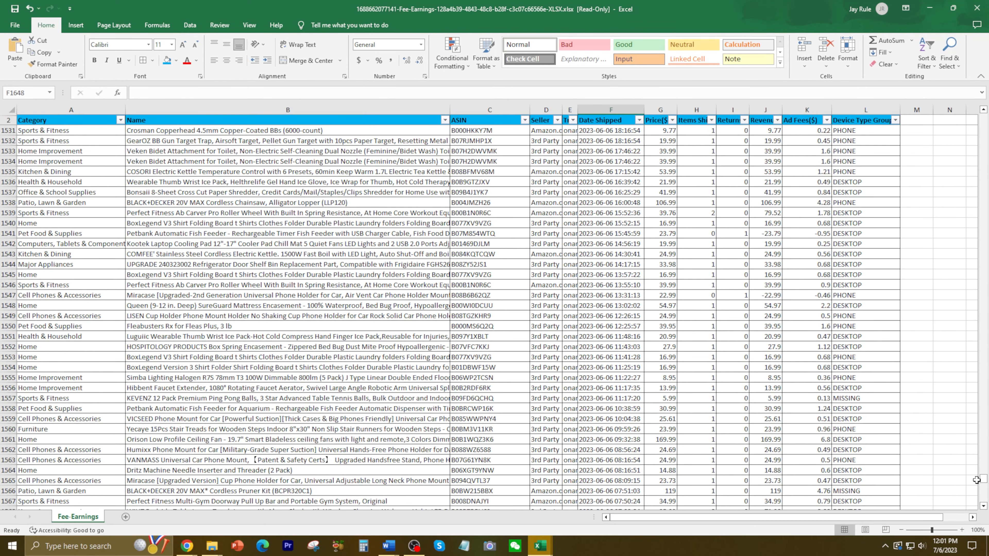
pyautogui.moveTo(982, 482); pyautogui.dragTo(983, 117)
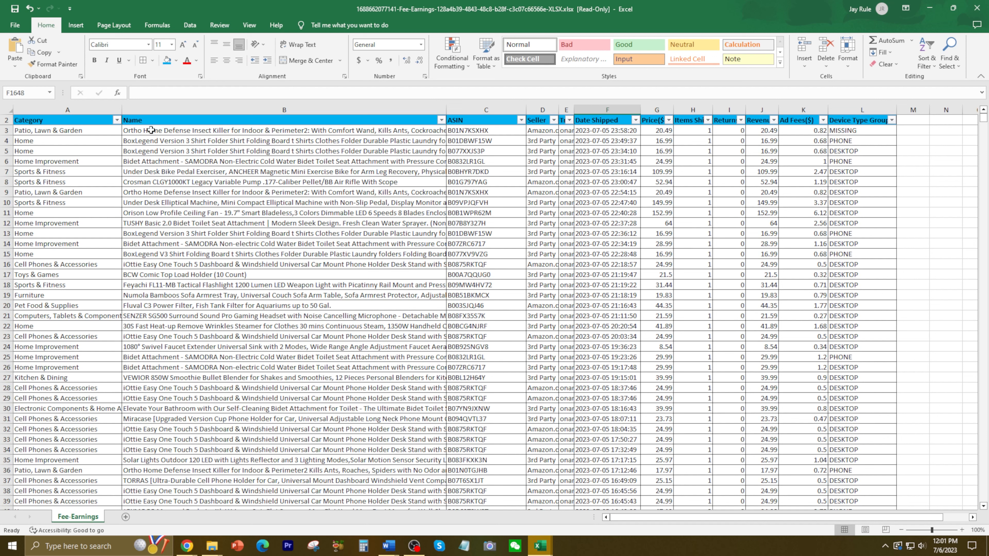
pyautogui.click(441, 120)
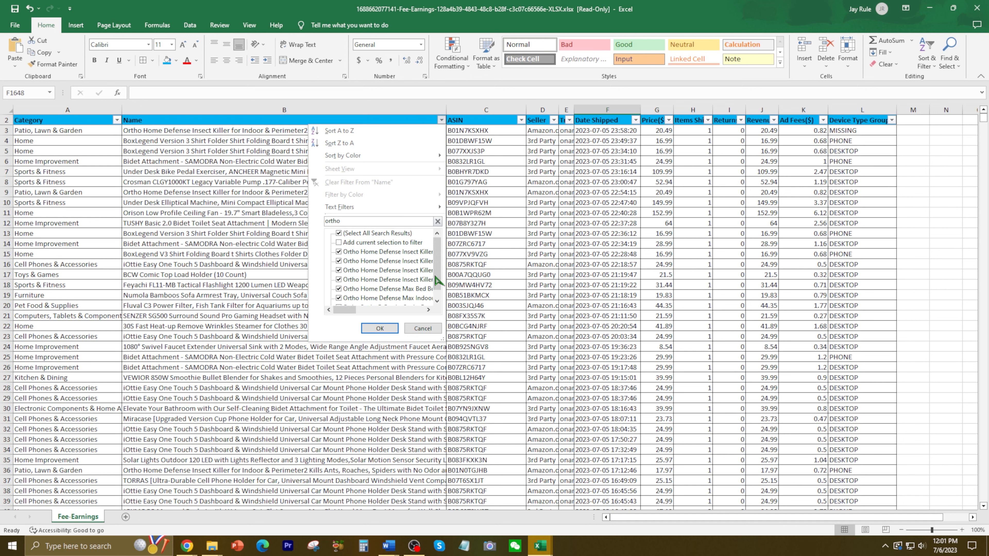
pyautogui.moveTo(436, 277)
pyautogui.mouseDown()
pyautogui.moveTo(437, 285)
pyautogui.moveTo(439, 265)
pyautogui.mouseUp()
pyautogui.scroll(-1, 441, 266)
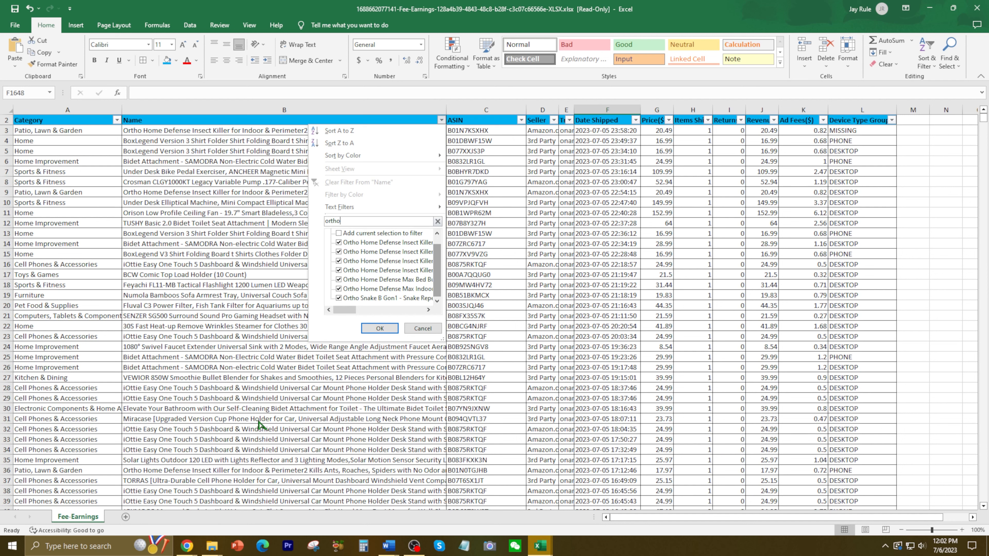
pyautogui.click(380, 328)
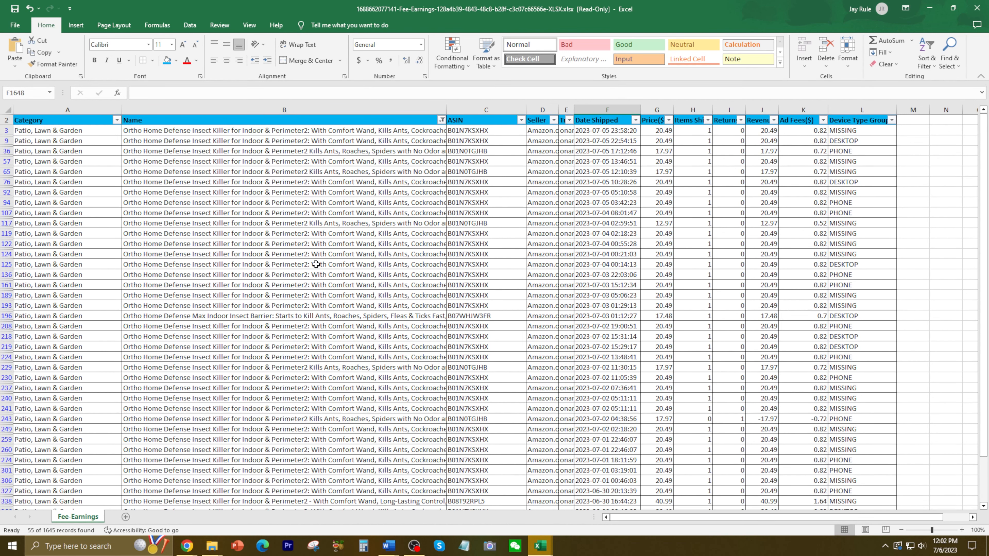
# Enter the label "total" in cell F1649 below the filtered records.
pyautogui.scroll(-2, 483, 298)
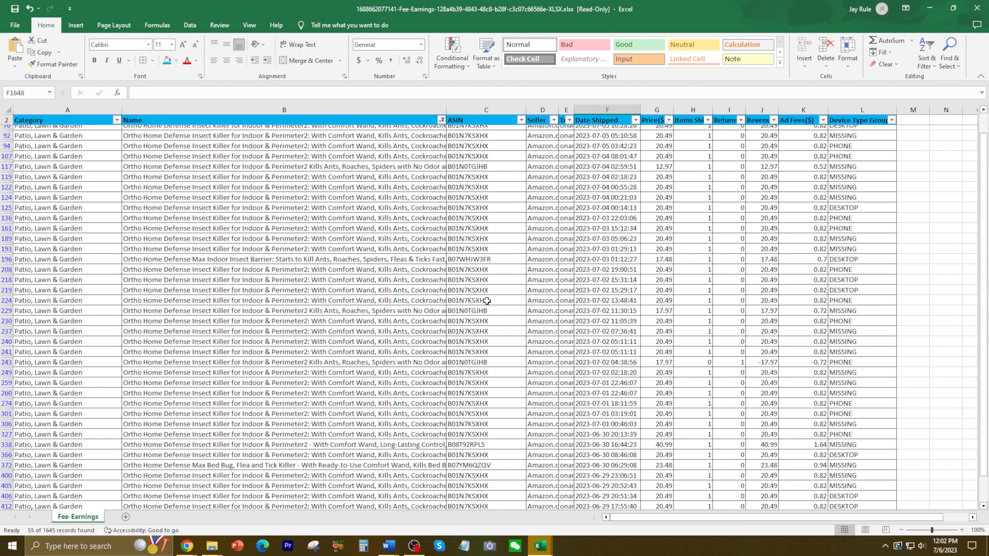
pyautogui.scroll(-7, 487, 301)
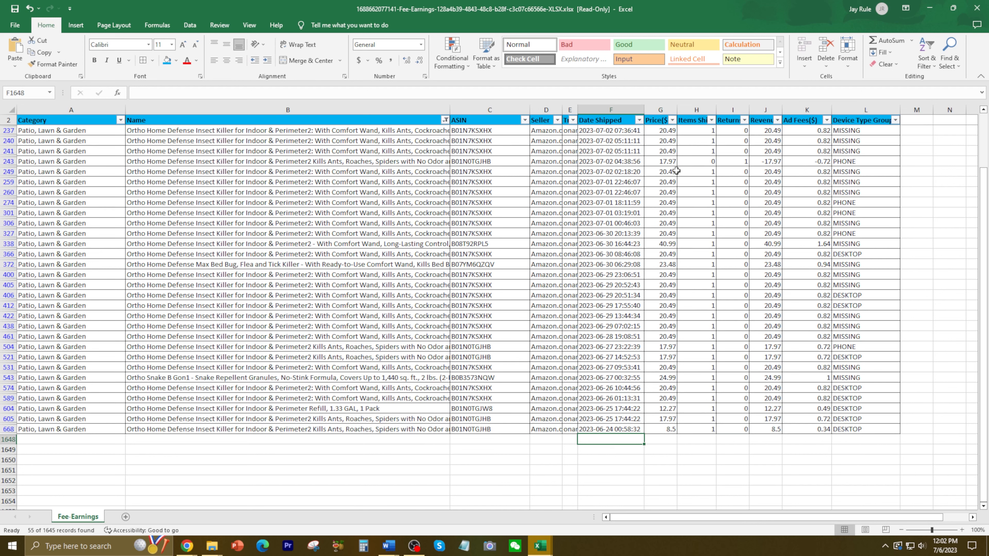
pyautogui.click(614, 452)
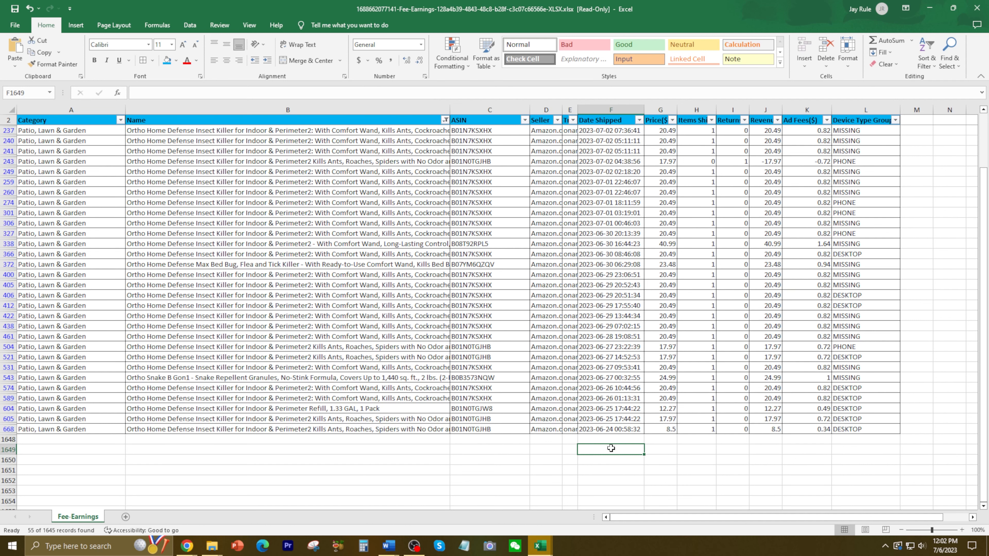
pyautogui.write('total')
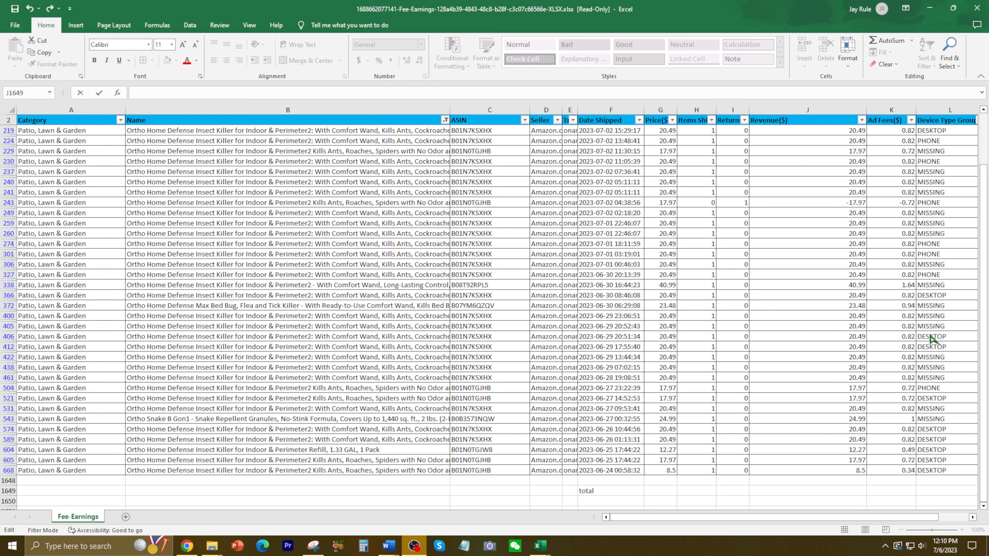
# Begin a SUBTOTAL formula in cell J1649 of the Revenue column, using function number 109.
pyautogui.click(986, 226)
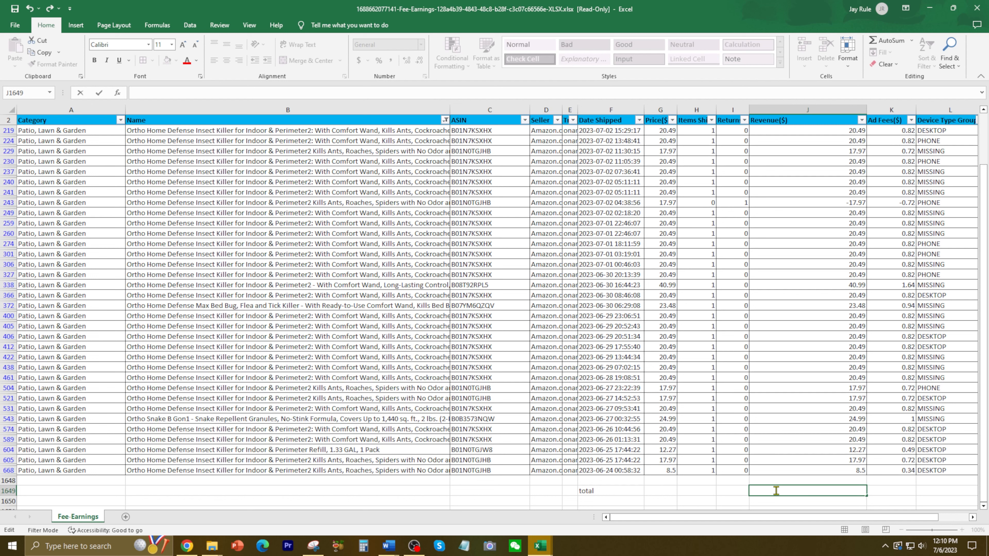
pyautogui.write('=sub')
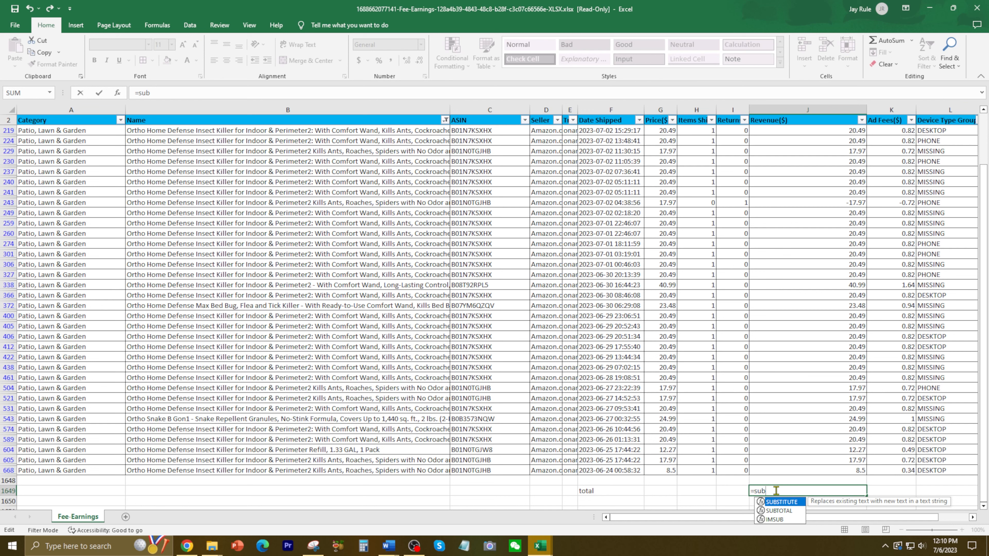
pyautogui.write('total(10')
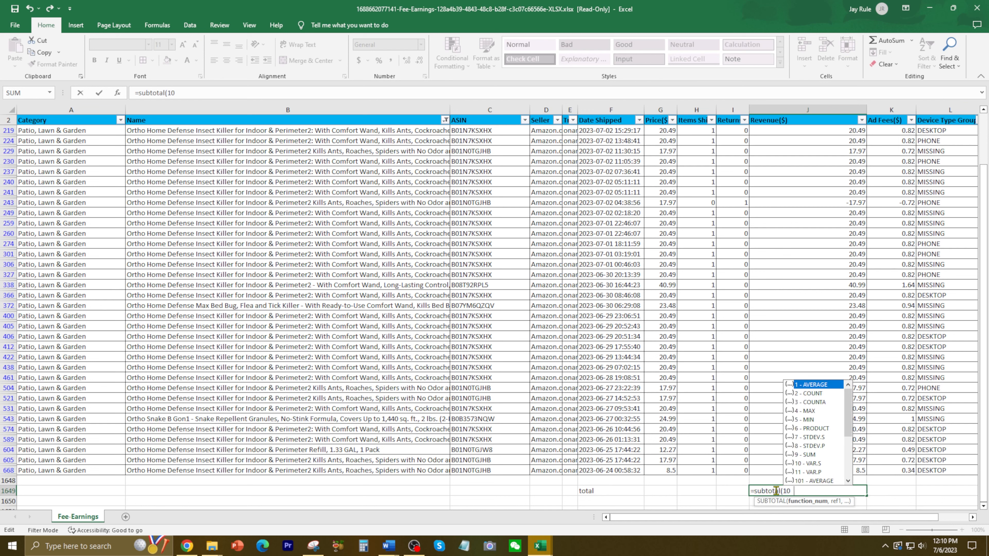
pyautogui.write('9,')
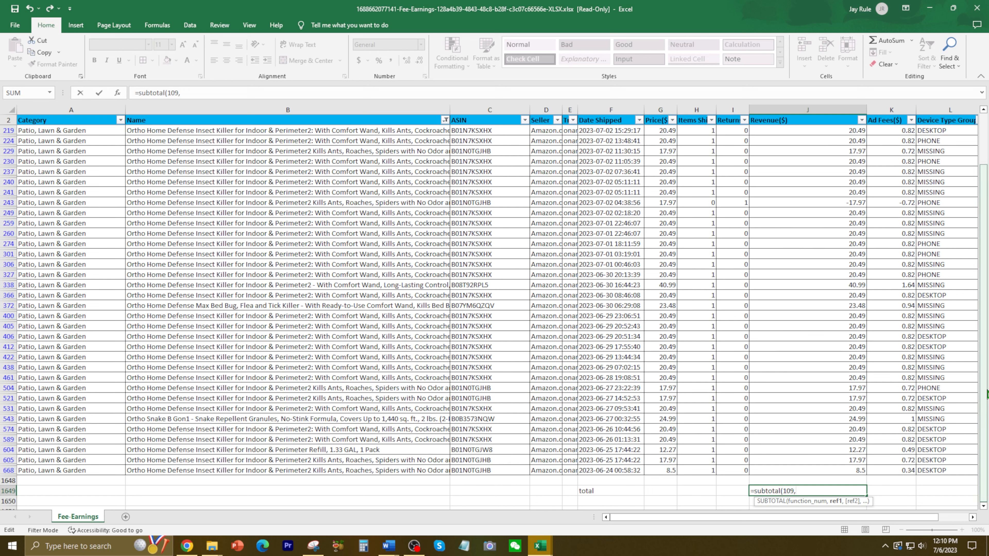
# Set the subtotal's reference to the filtered Revenue range J3:J668 and complete the formula.
pyautogui.scroll(7, 957, 240)
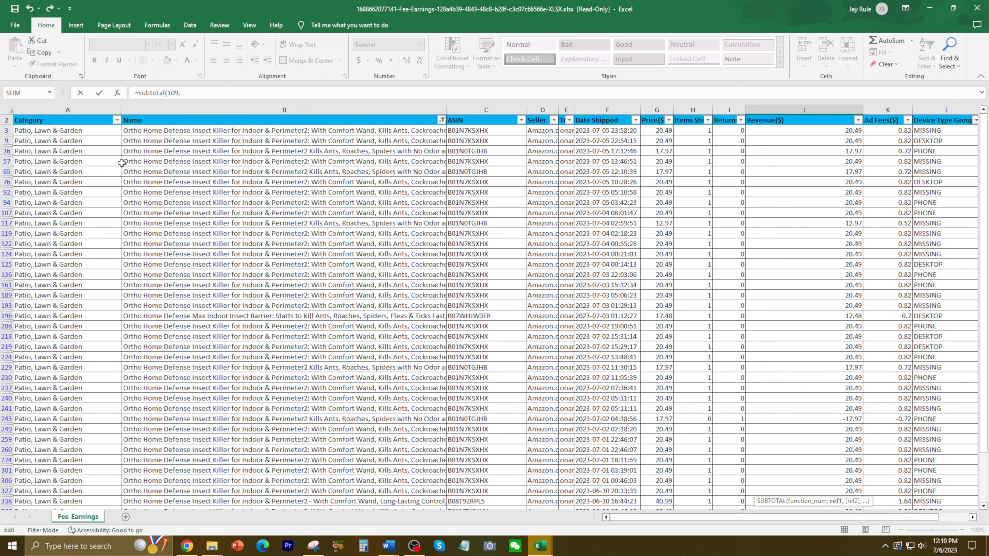
pyautogui.click(823, 131)
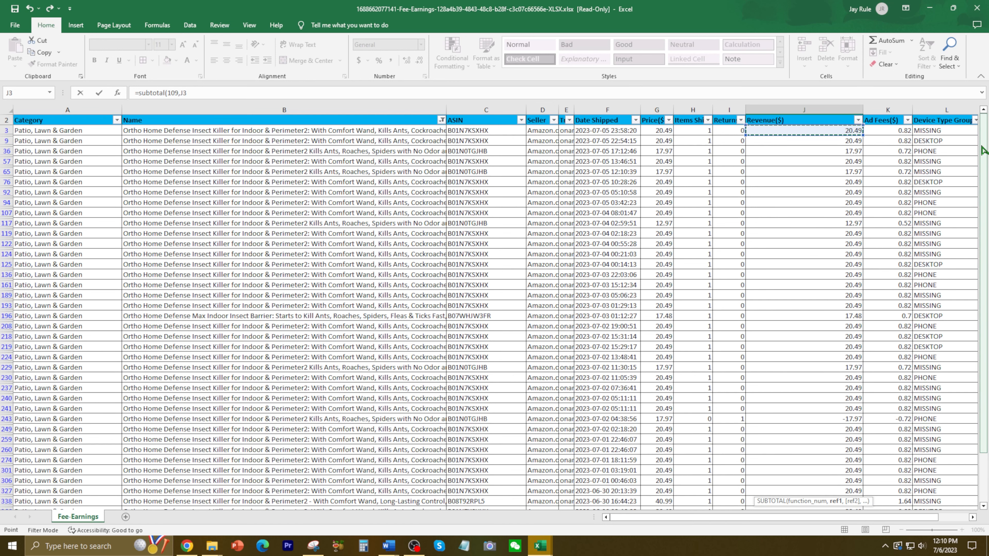
pyautogui.moveTo(983, 150); pyautogui.dragTo(983, 389)
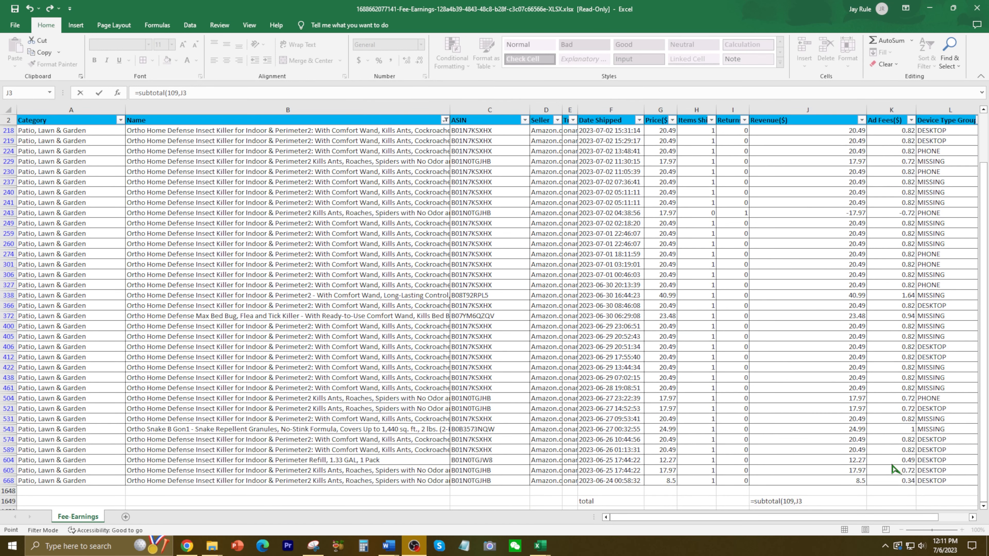
pyautogui.click(823, 503)
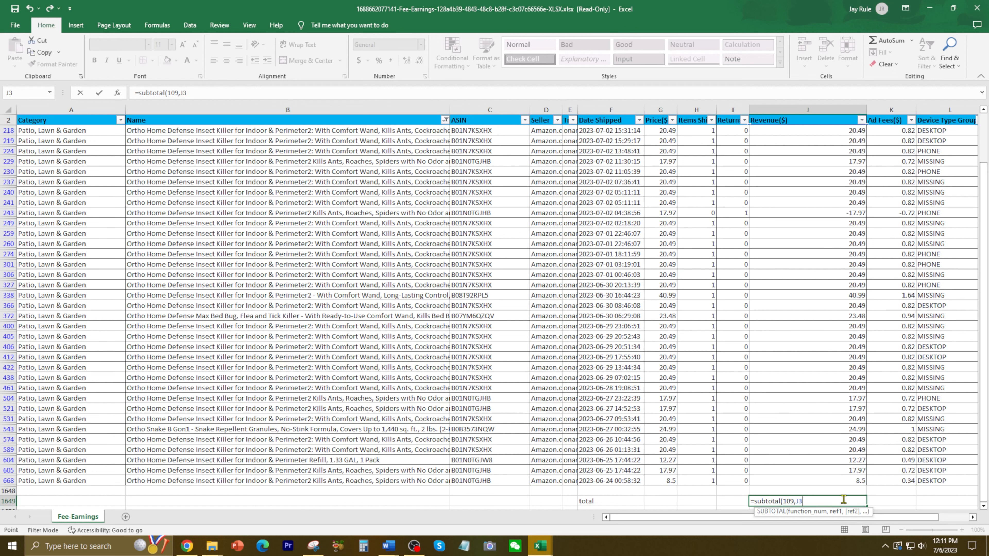
pyautogui.press('F8')
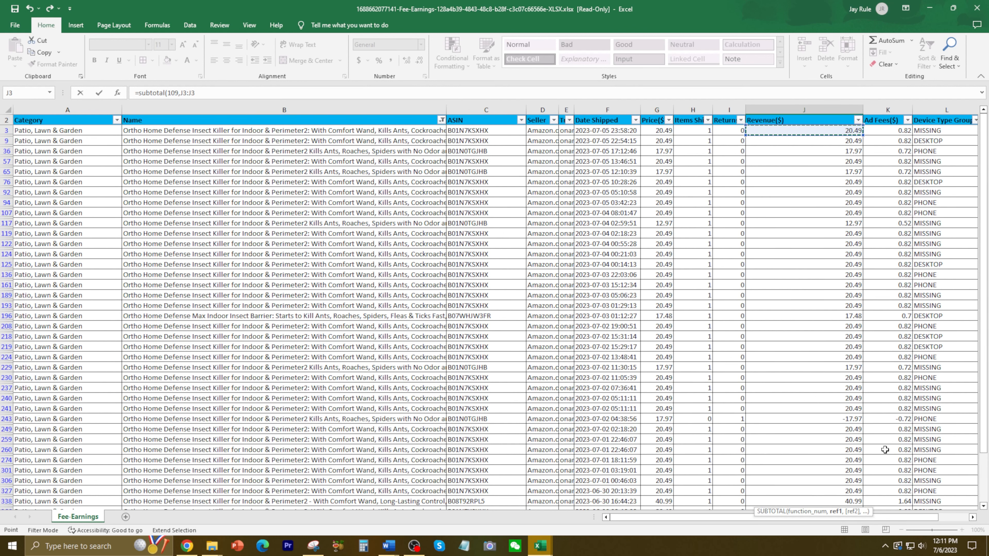
pyautogui.moveTo(983, 210); pyautogui.dragTo(970, 368)
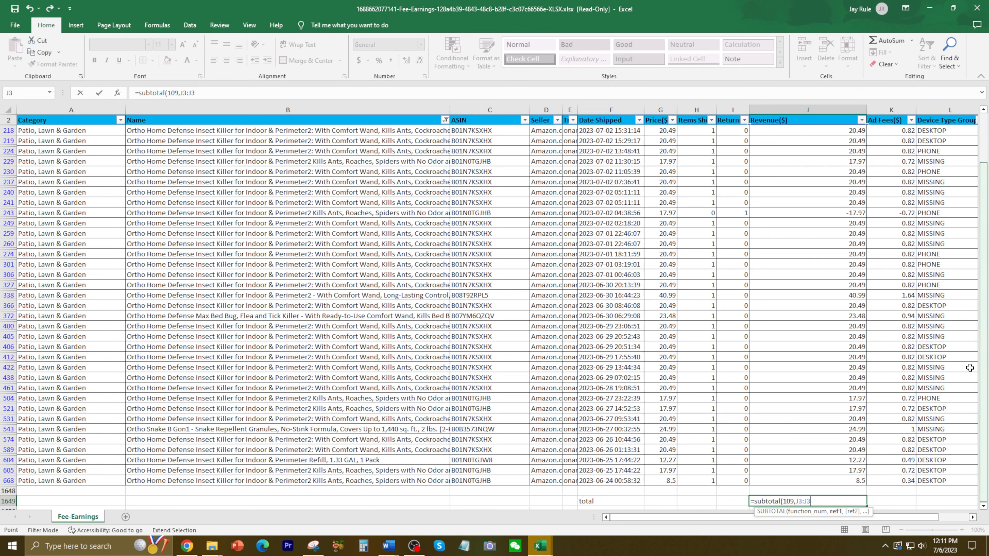
pyautogui.click(842, 484)
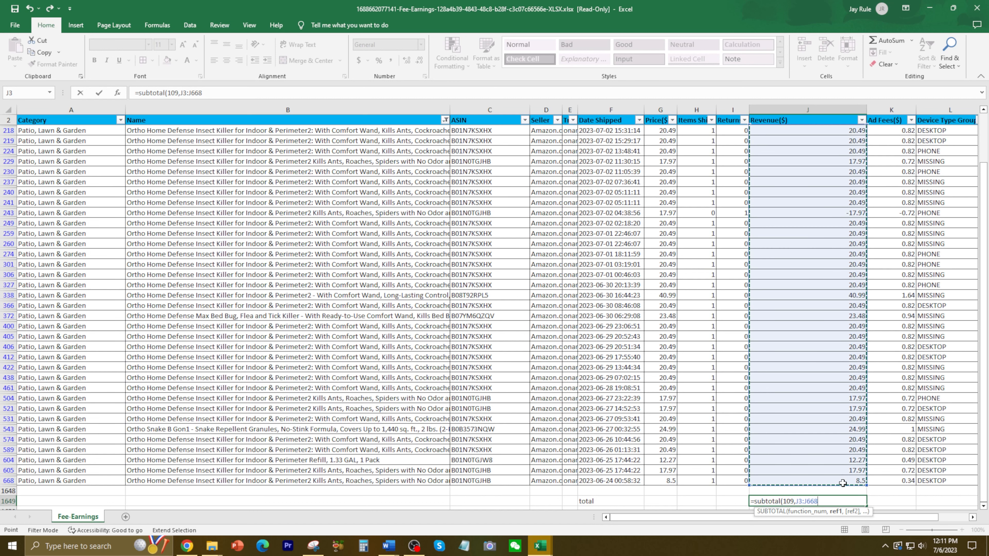
pyautogui.write(')')
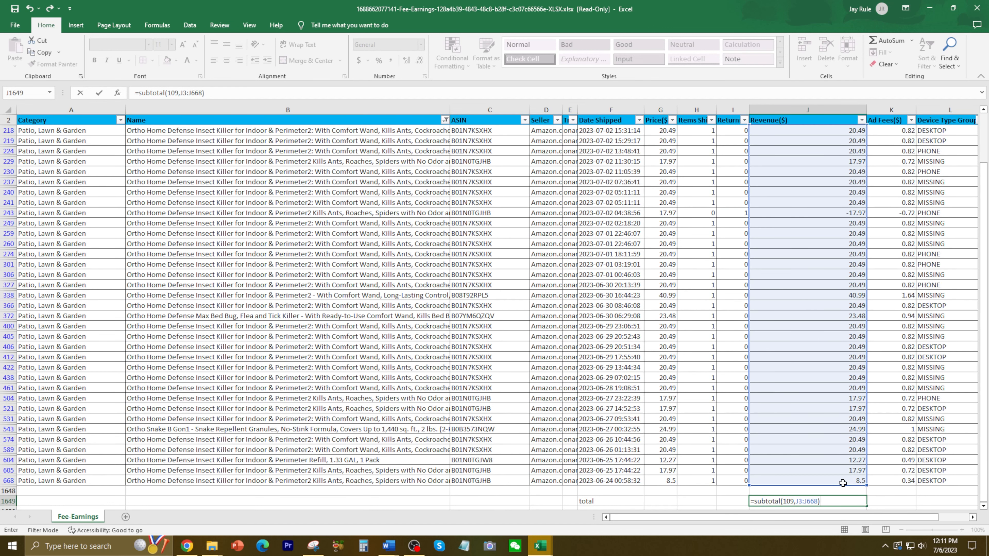
pyautogui.press('Return')
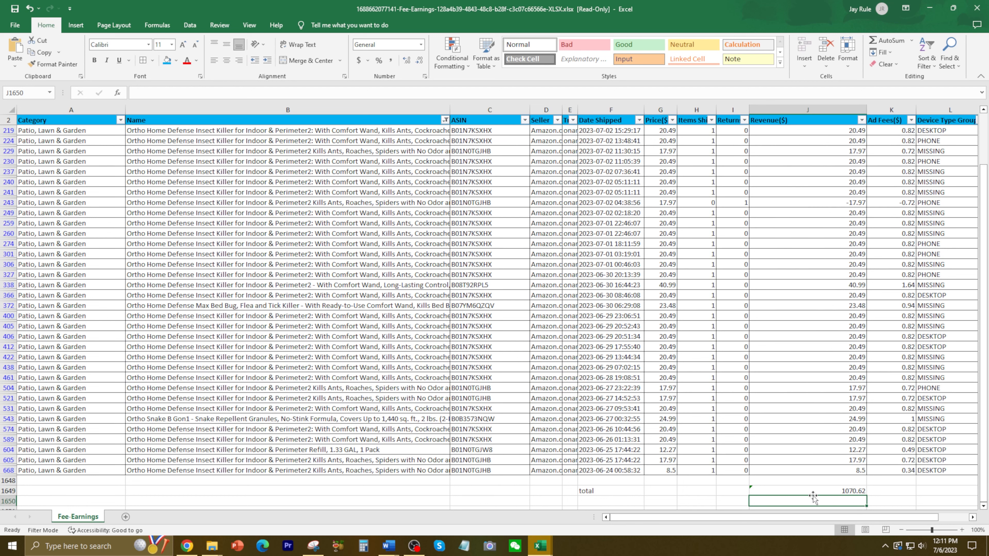
# Select the total row from cell F1649 to J1649.
pyautogui.moveTo(600, 491); pyautogui.dragTo(818, 494)
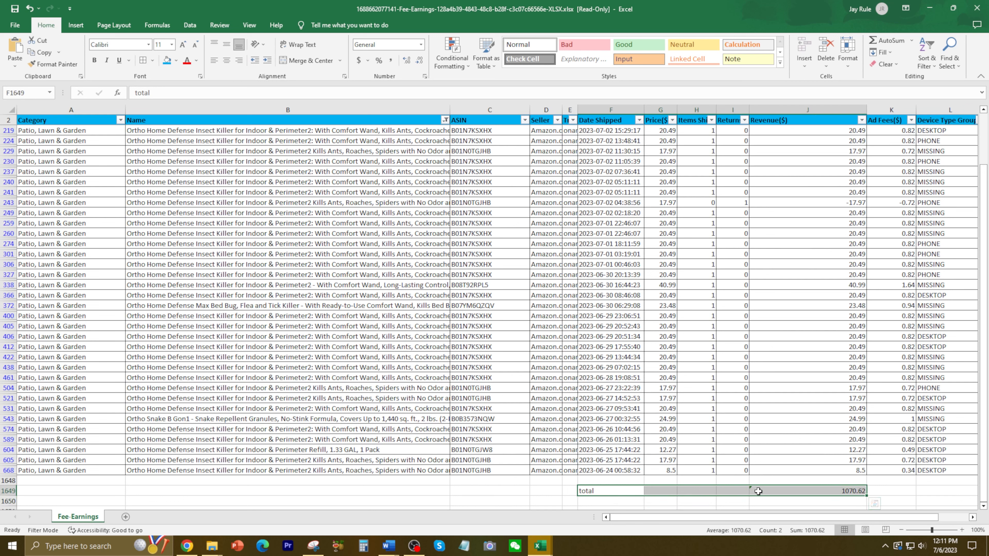